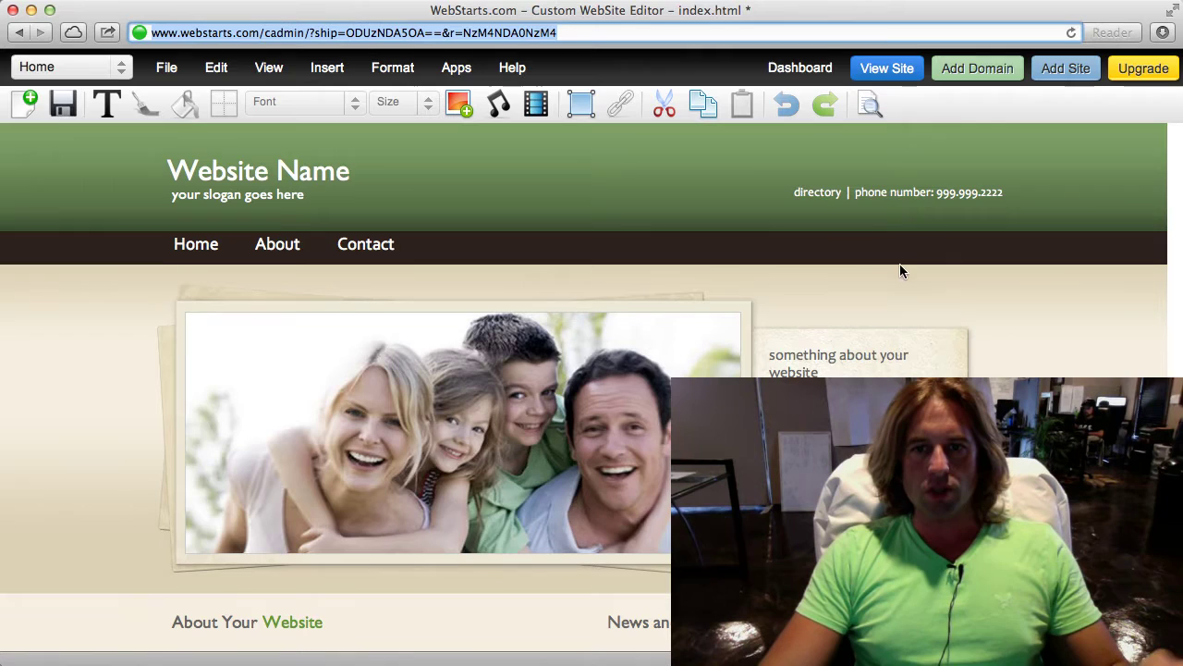
- Head for the account dashboard via the Dashboard link, bringing up the unsaved-changes prompt
left_click(821, 67)
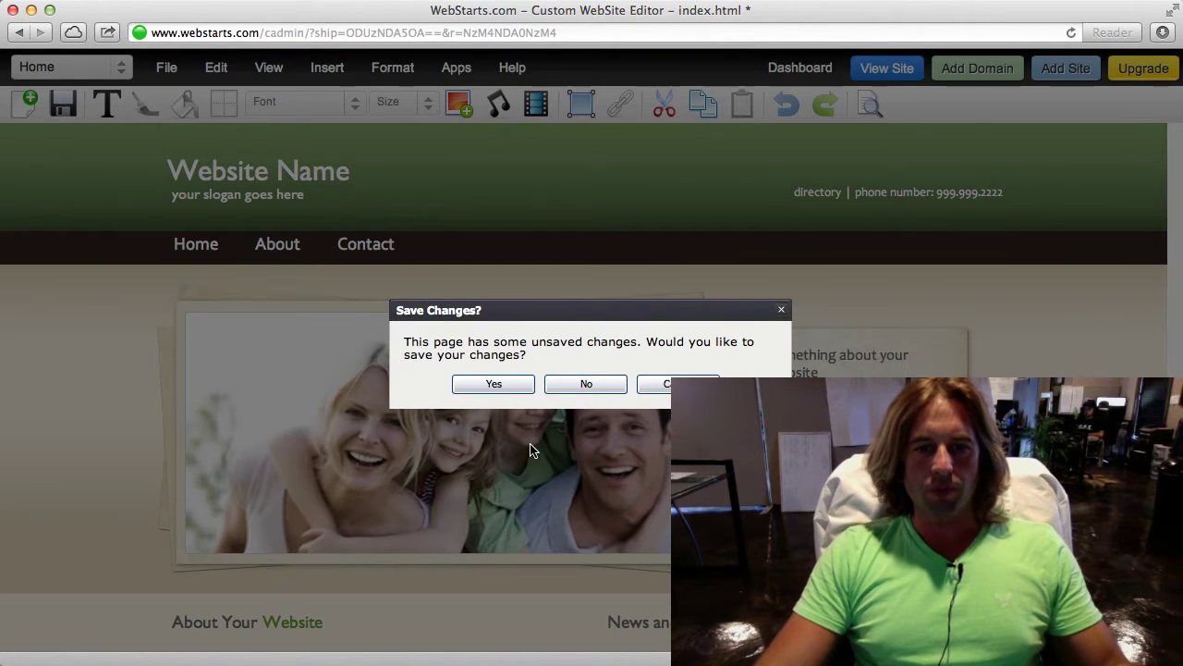
- Confirm saving the page changes, then reopen the site with Edit Website
left_click(529, 386)
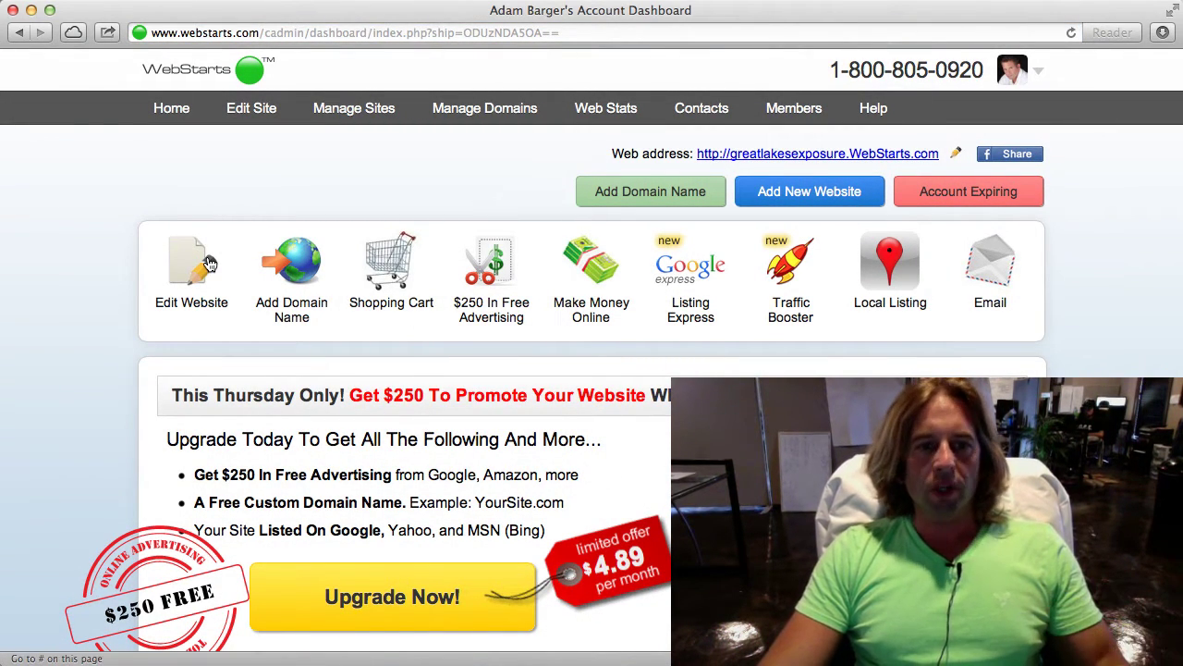
left_click(200, 266)
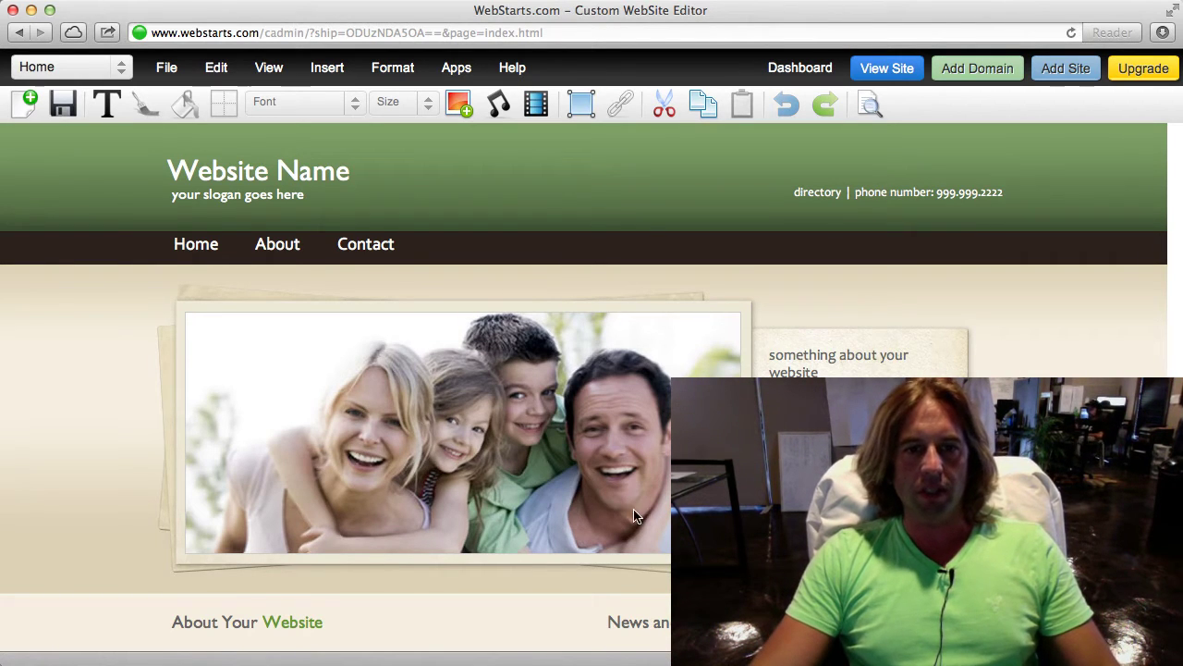
- Delete the stock family photo from the banner frame and save the emptied page
left_click(465, 420)
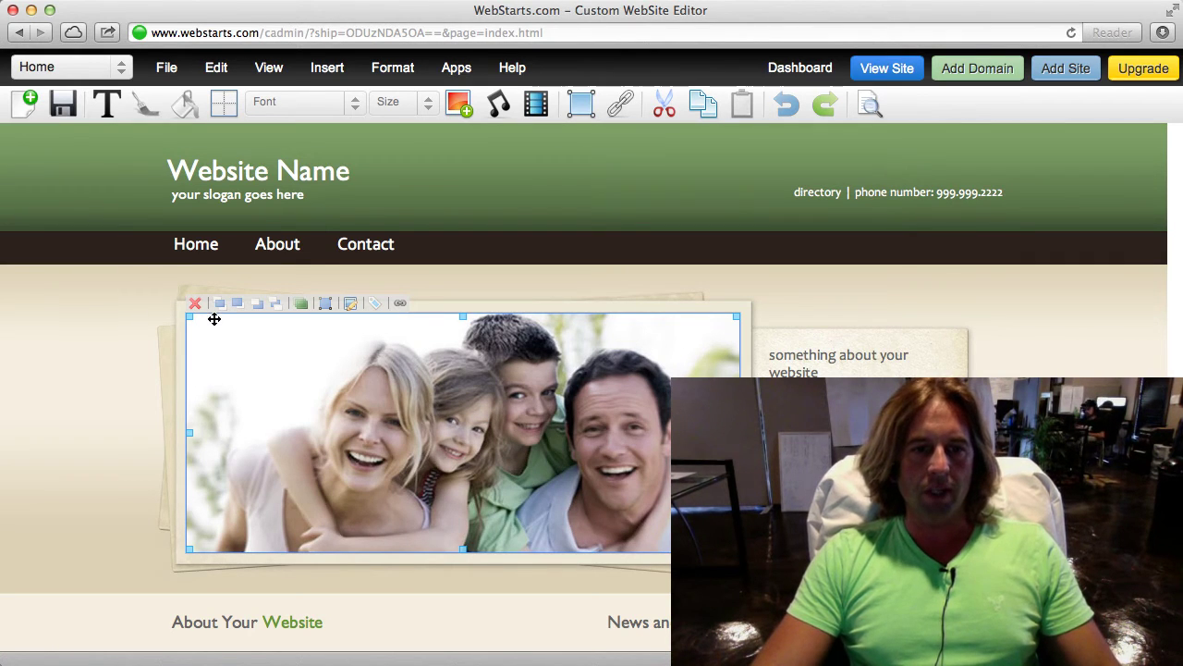
left_click(194, 305)
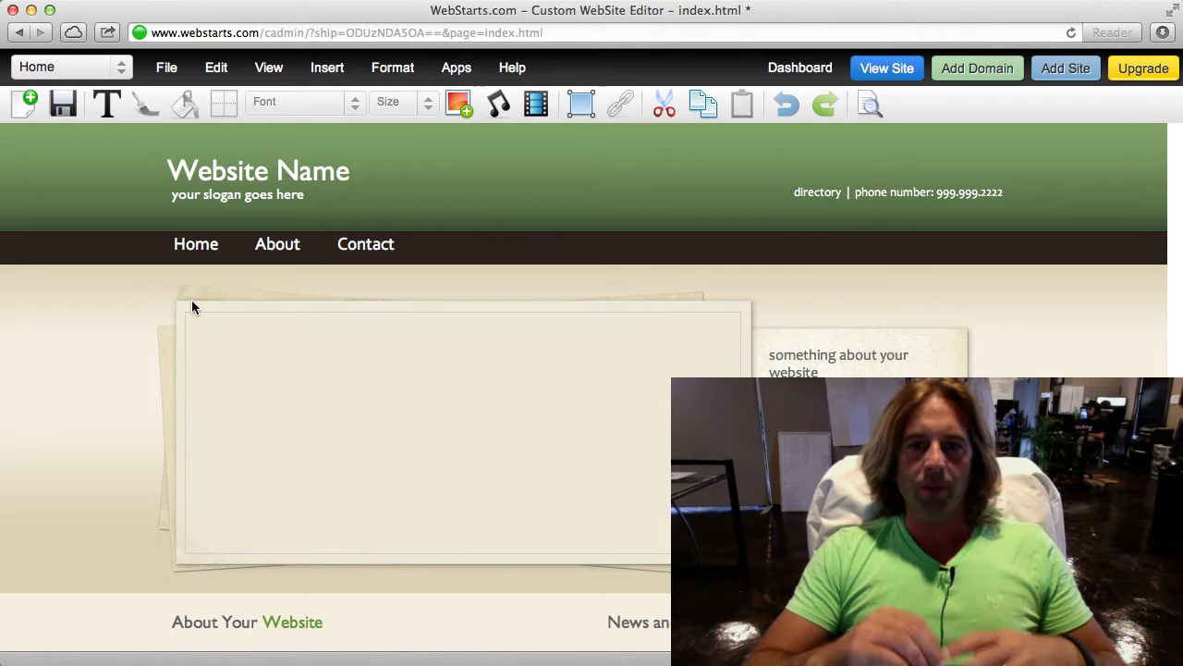
left_click(63, 105)
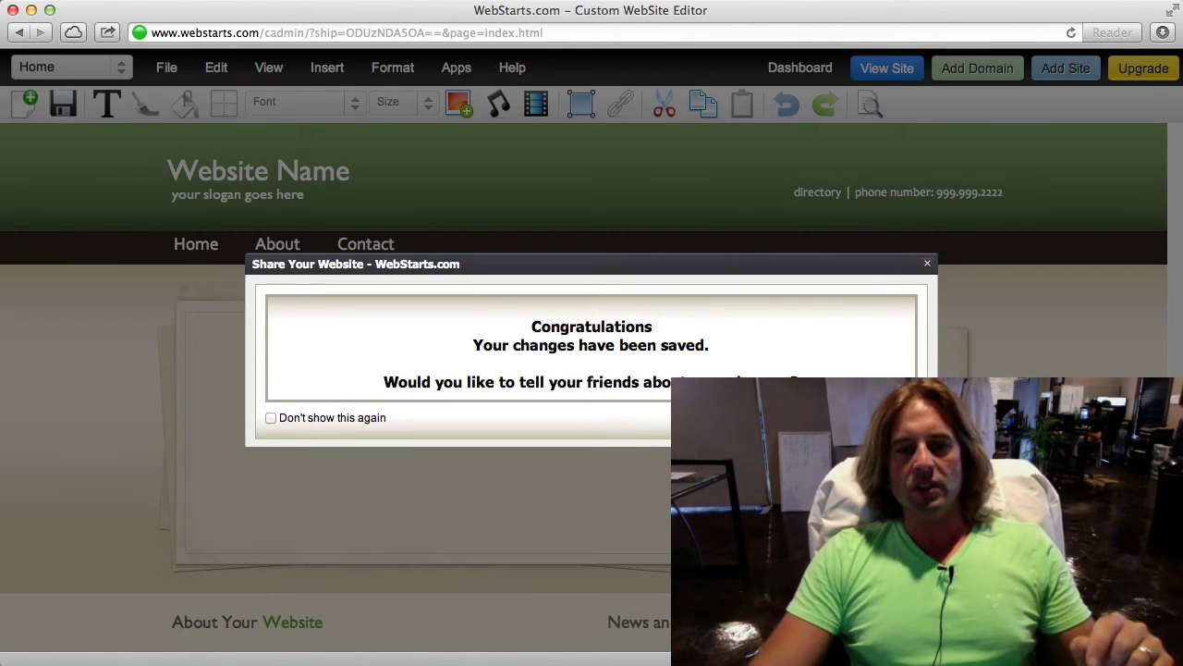
key("Escape")
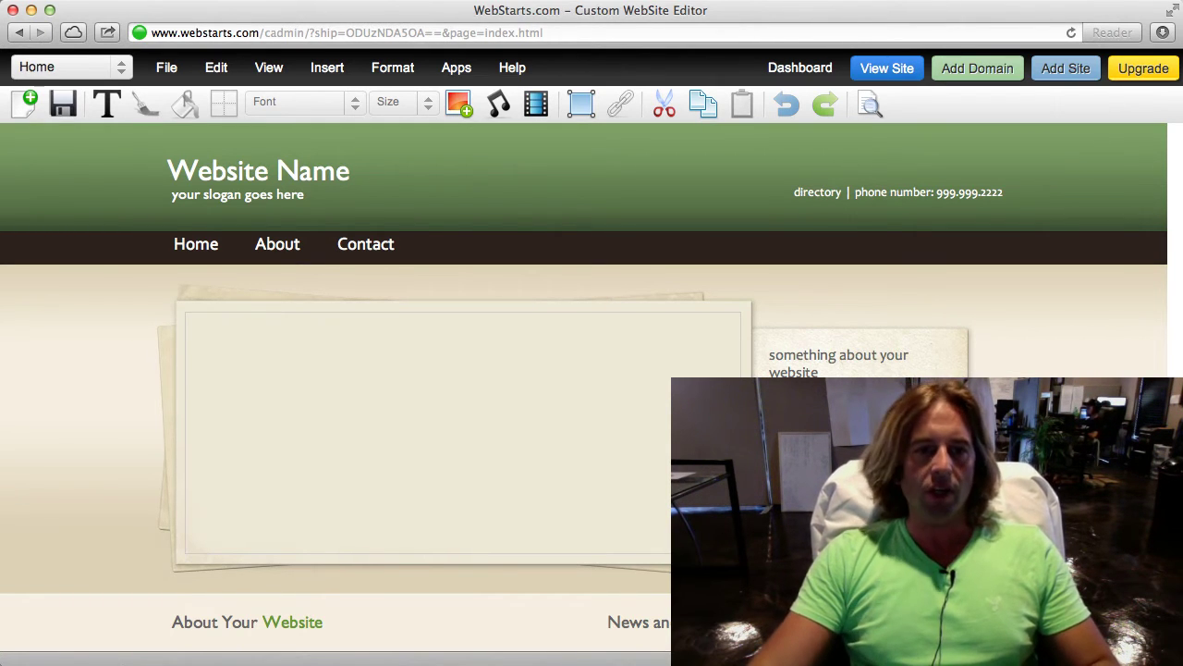
- Open the File Manager and switch it to the uploaded Images list, showing bg-site.png
left_click(459, 104)
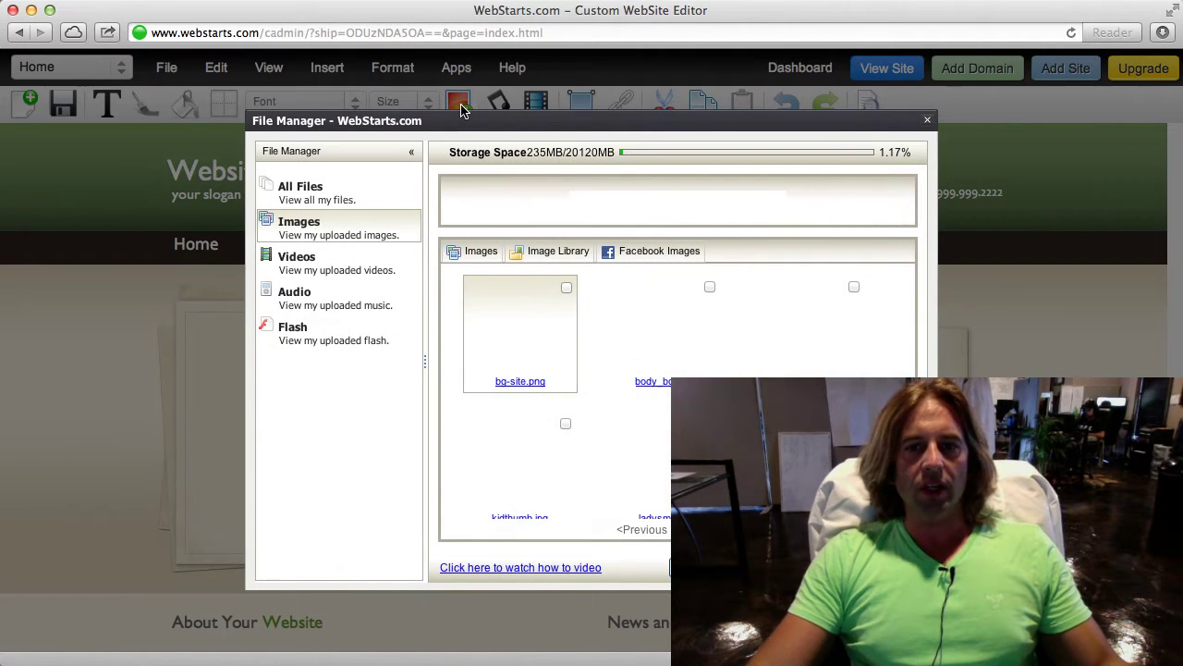
left_click(928, 120)
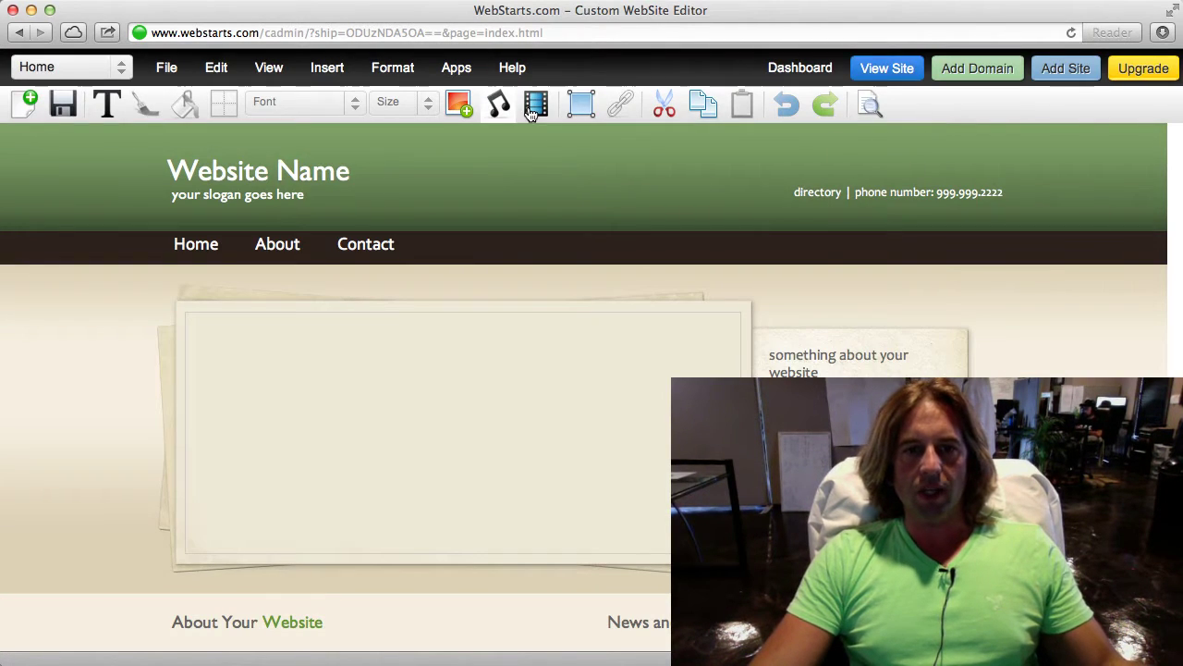
left_click(467, 107)
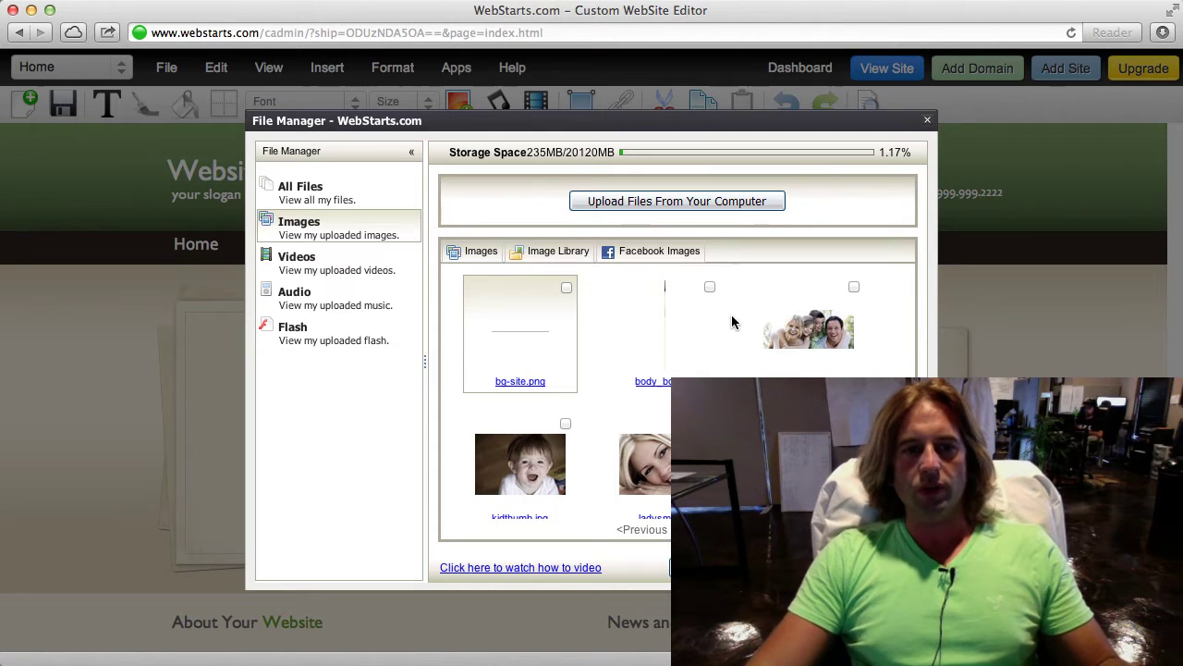
left_click(374, 281)
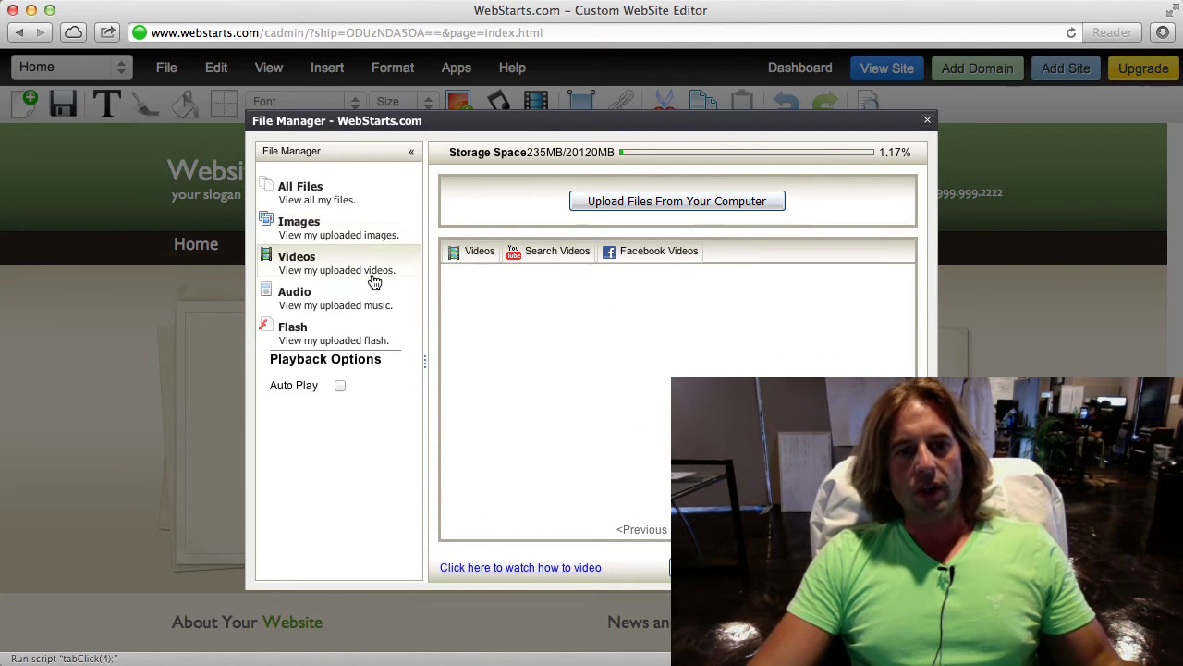
left_click(358, 201)
left_click(356, 227)
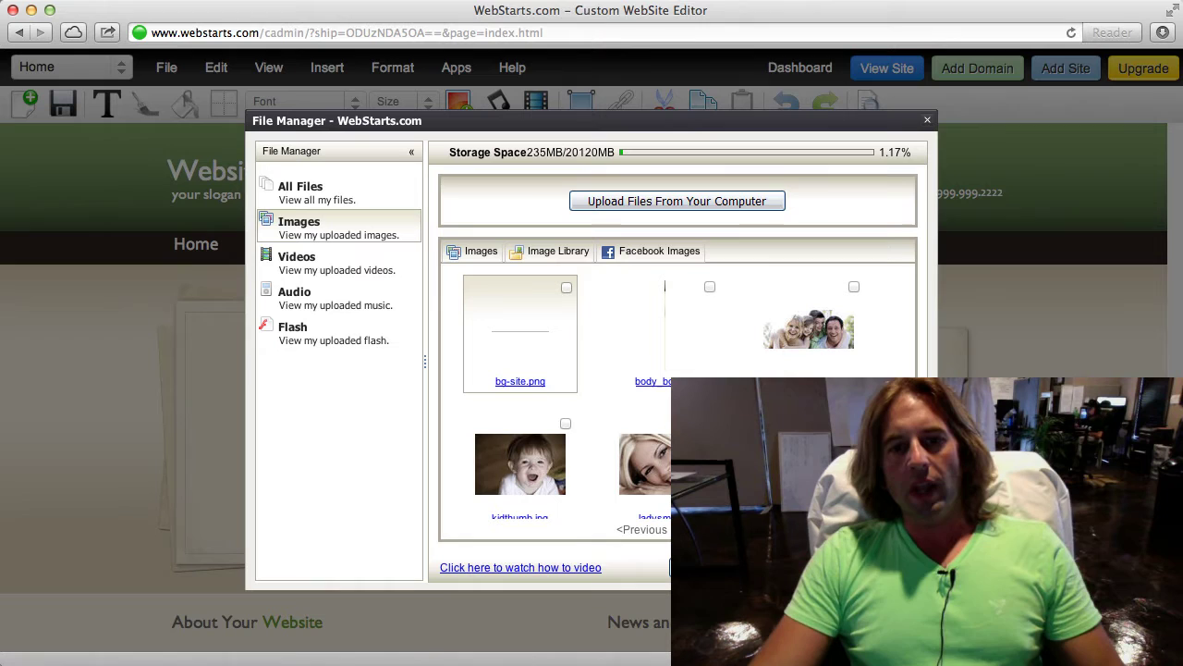
- Upload kitten.png from the Pictures folder into the File Manager's images
left_click(717, 203)
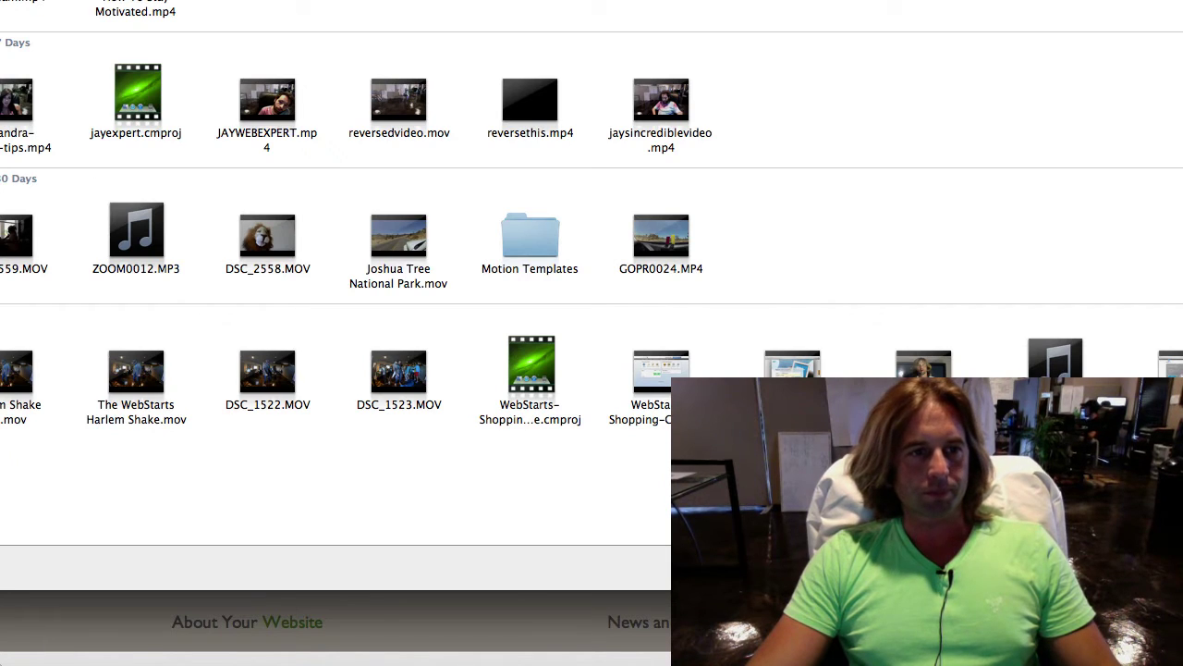
scroll(333, 277, "down", 10)
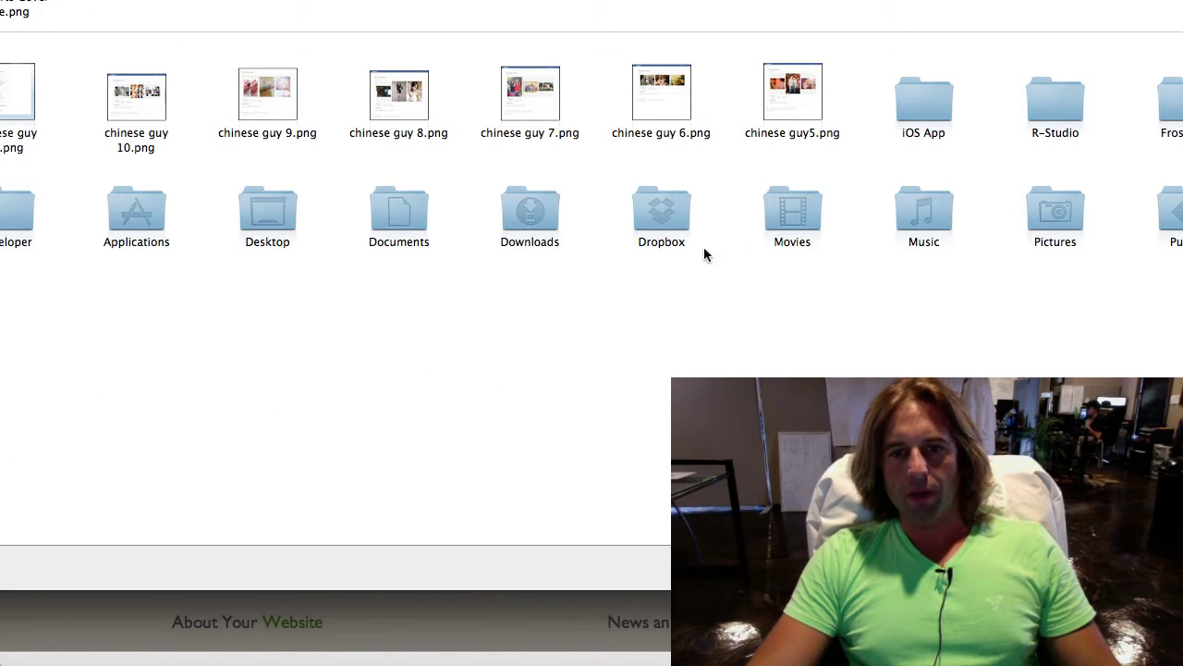
double_click(1059, 212)
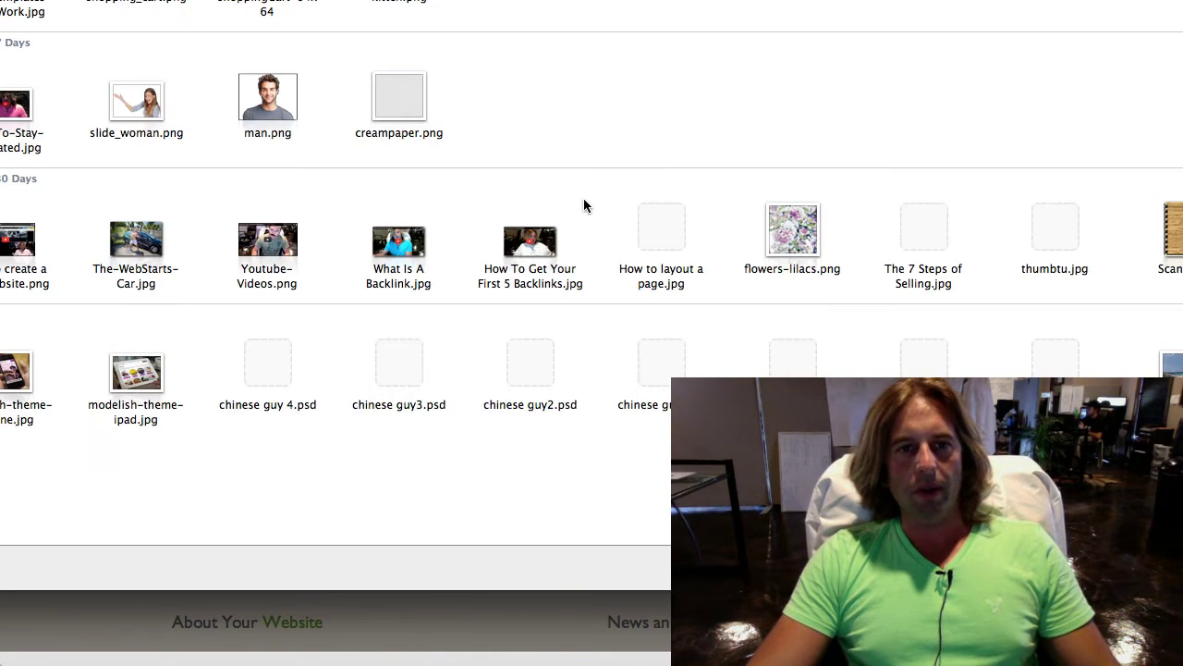
double_click(399, 2)
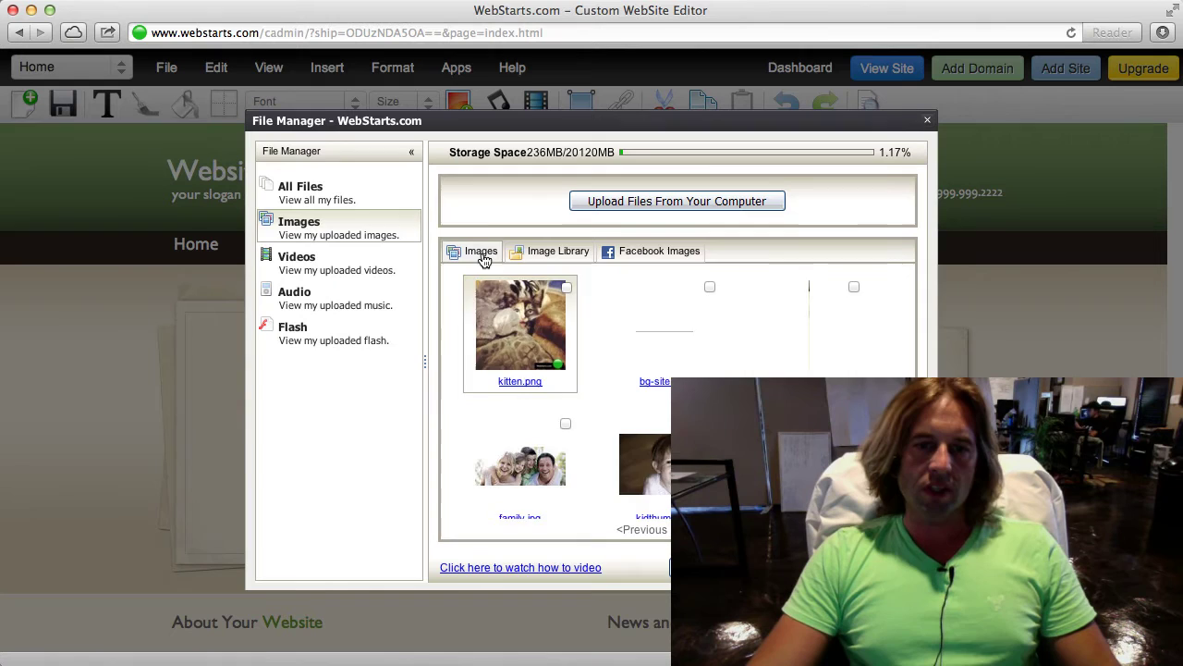
- Look through the stock and Facebook image sources, then return to uploaded images listing kitten.png
left_click(541, 251)
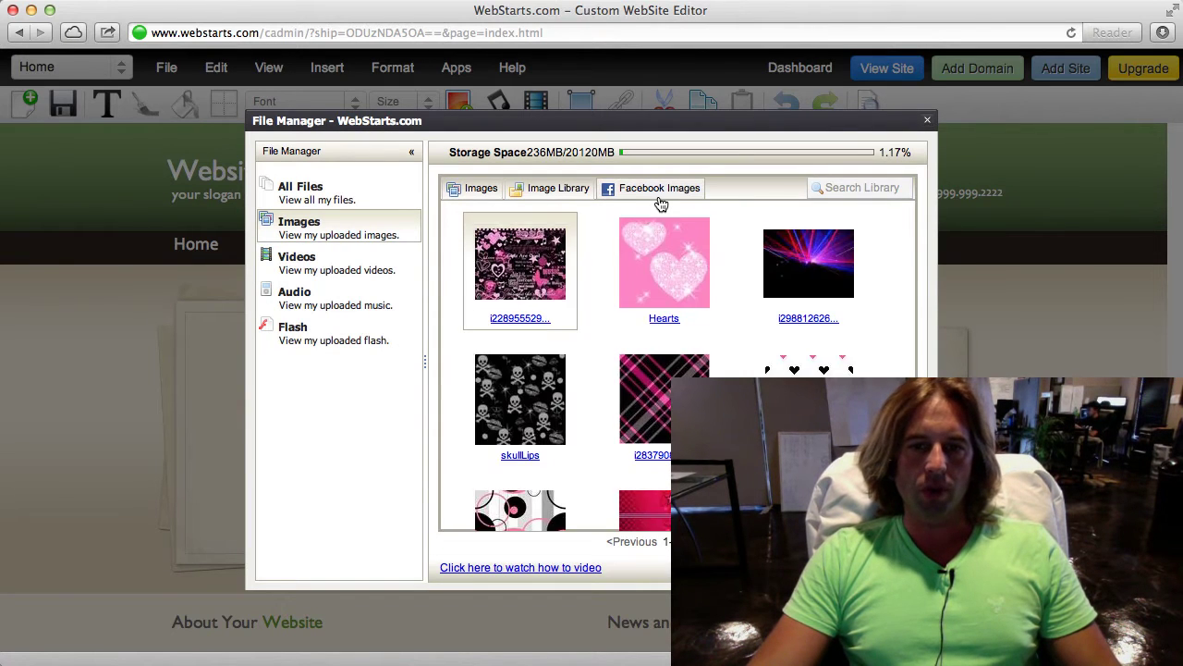
left_click(659, 198)
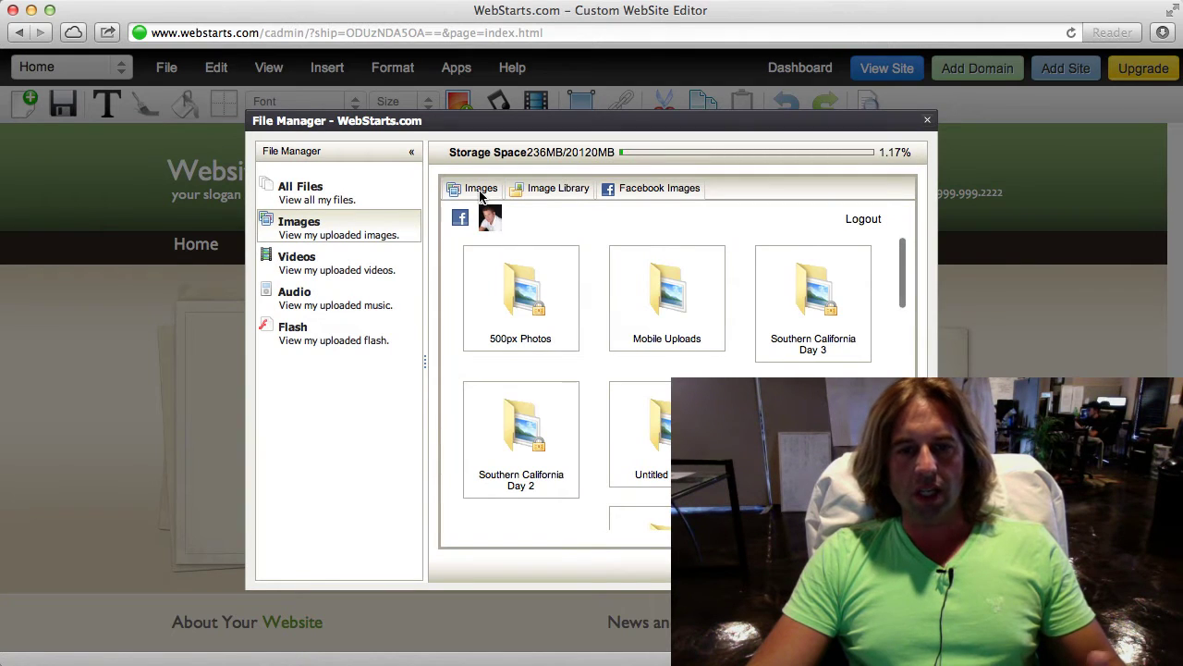
left_click(481, 189)
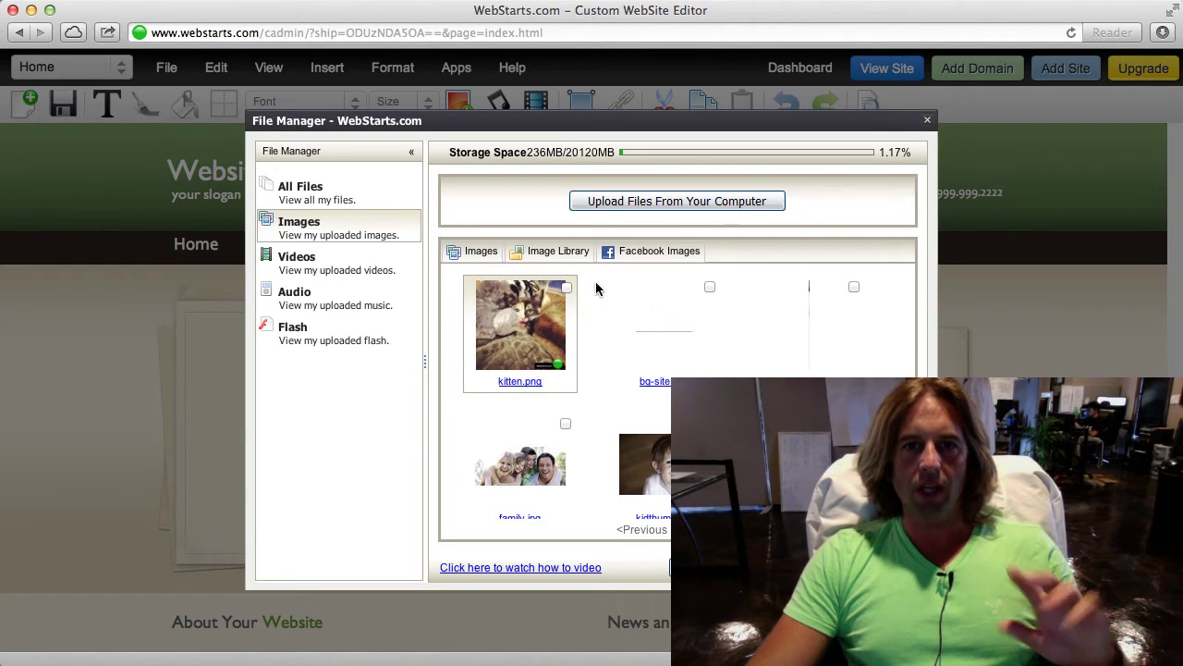
left_click(564, 260)
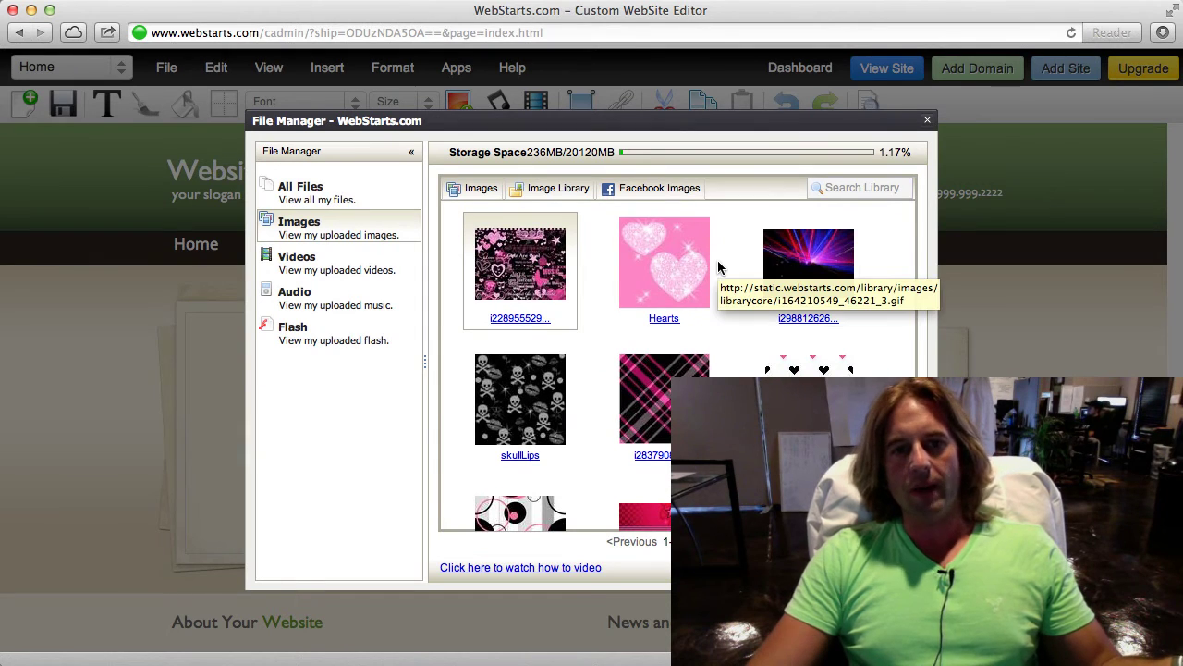
left_click(482, 189)
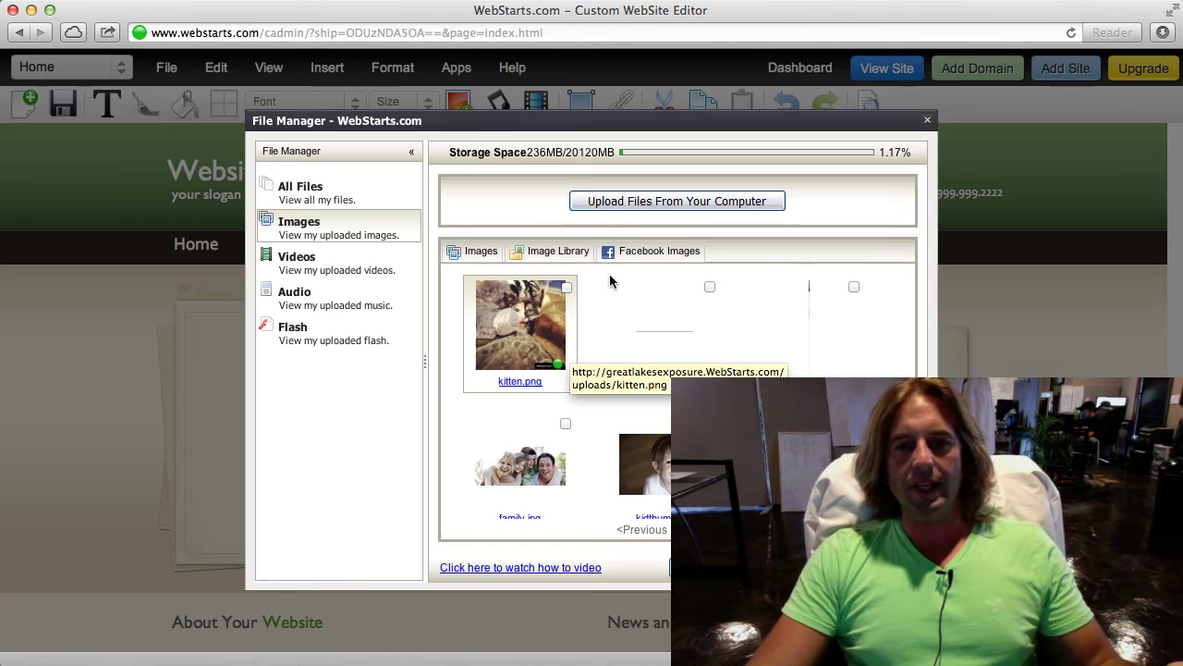
left_click(567, 288)
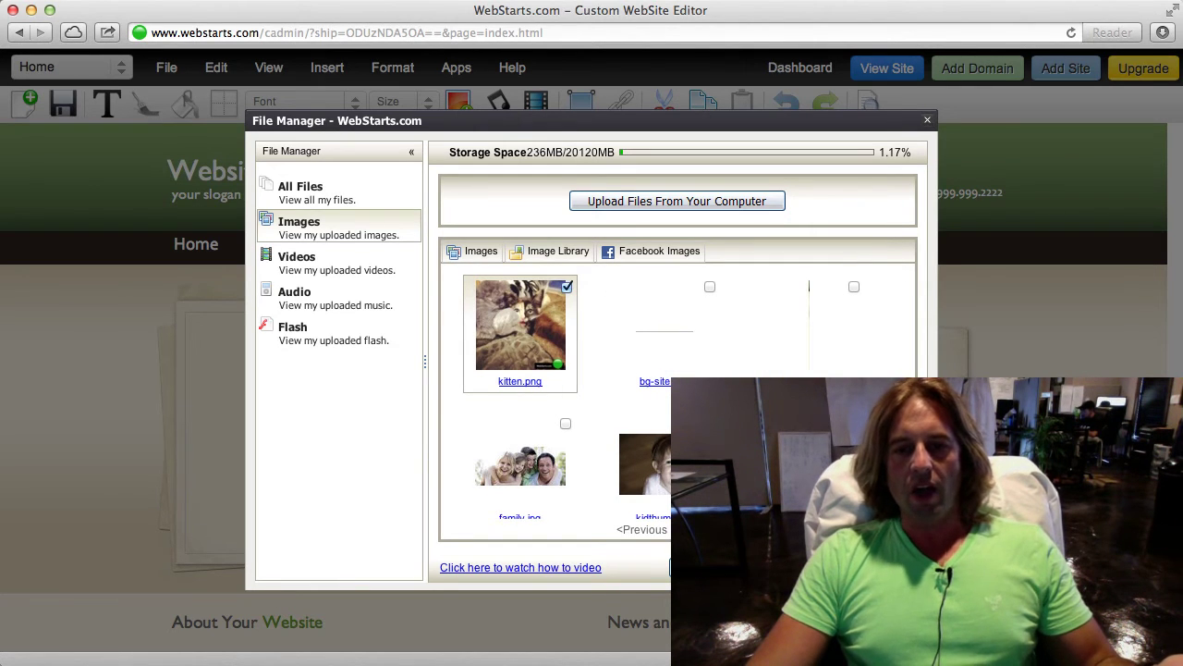
left_click(567, 288)
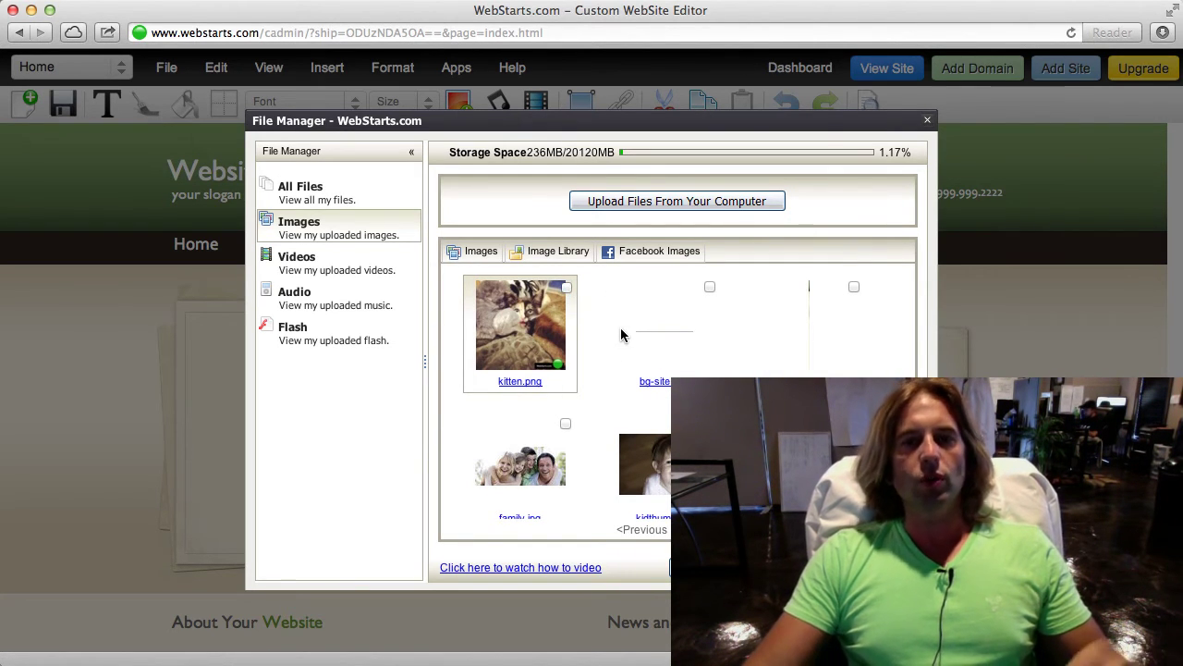
- Insert kitten.png onto the homepage and drag it down toward the banner frame
double_click(532, 333)
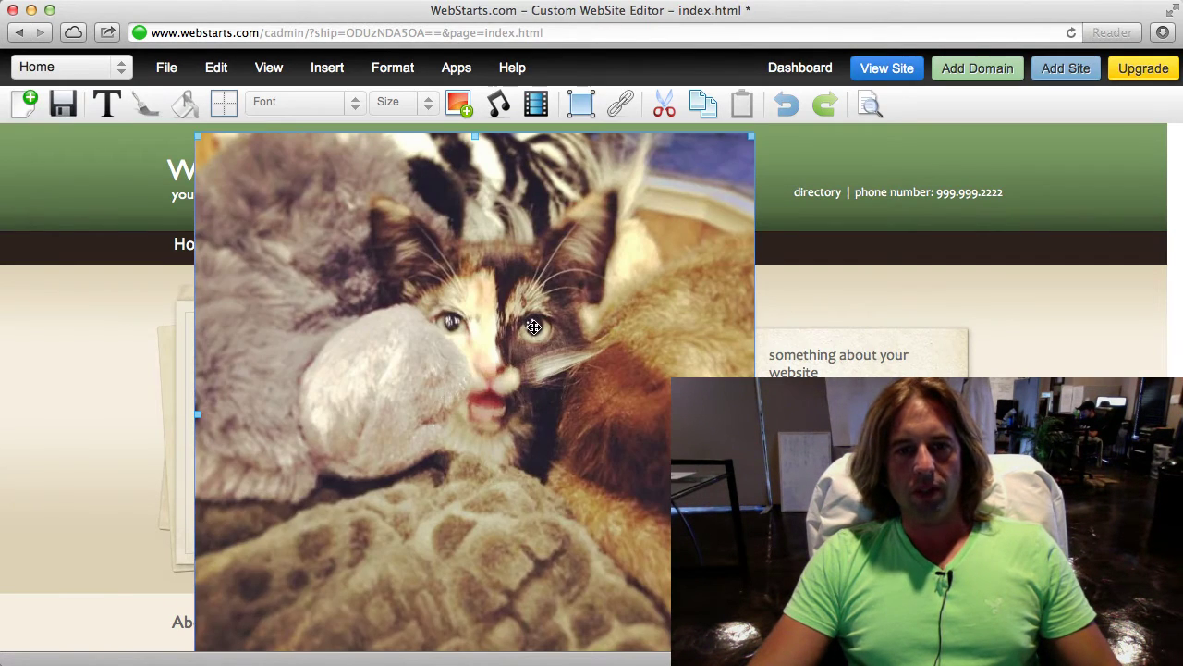
left_click_drag(632, 281, 597, 320)
scroll(615, 356, "down", 3)
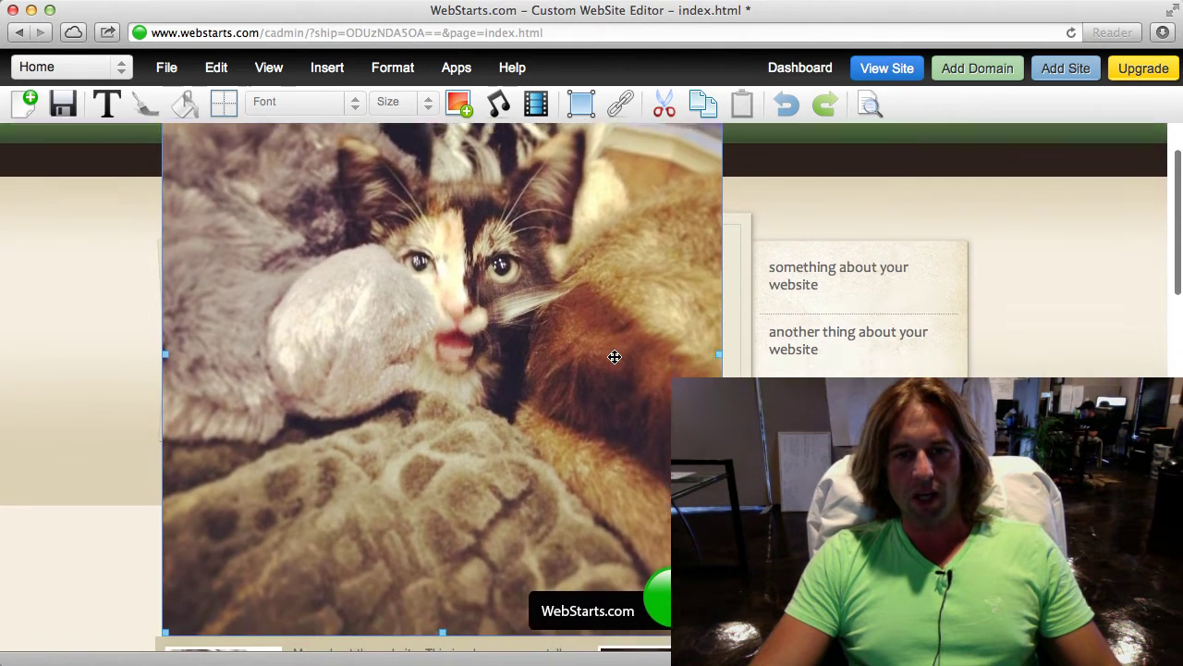
scroll(615, 356, "down", 5)
left_click_drag(613, 357, 615, 517)
scroll(615, 518, "up", 1)
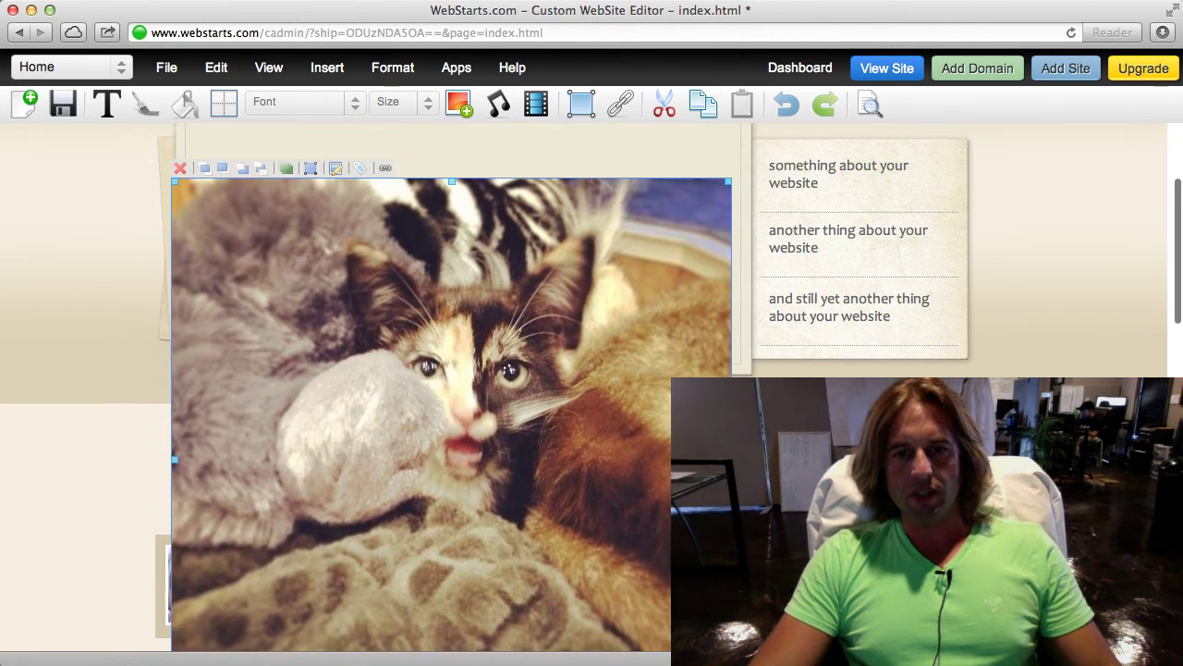
- Shrink the kitten photo from its corners and fit it into the frame's top-left
left_click_drag(729, 178, 509, 404)
left_click_drag(431, 494, 454, 253)
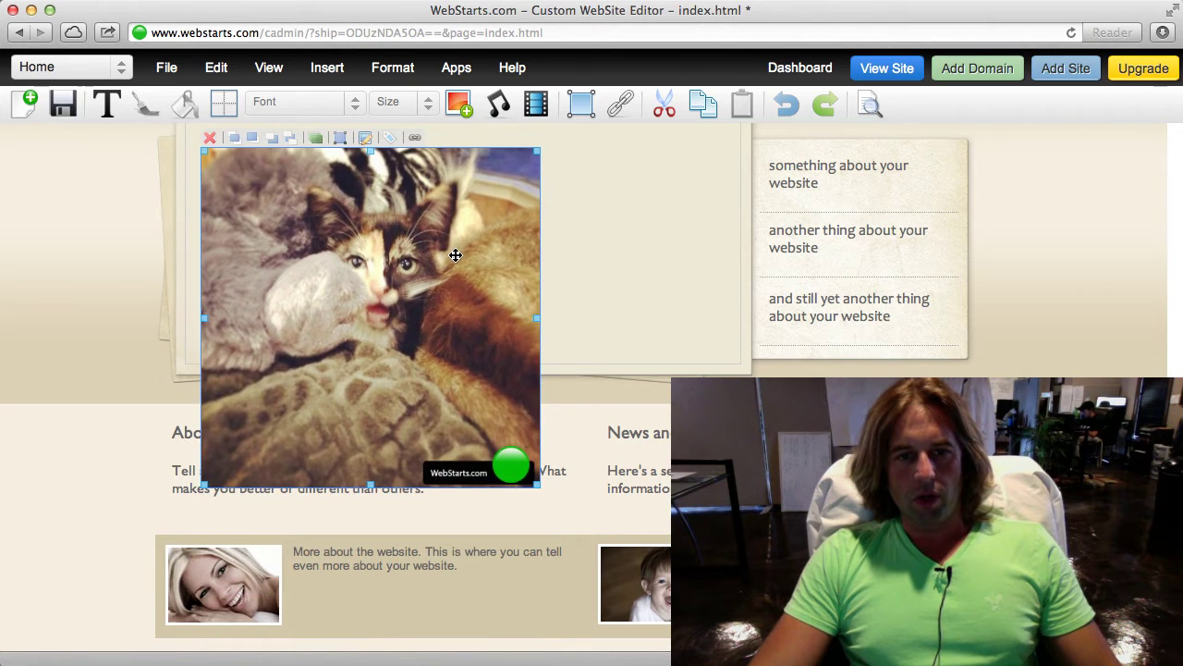
scroll(454, 263, "down", 1)
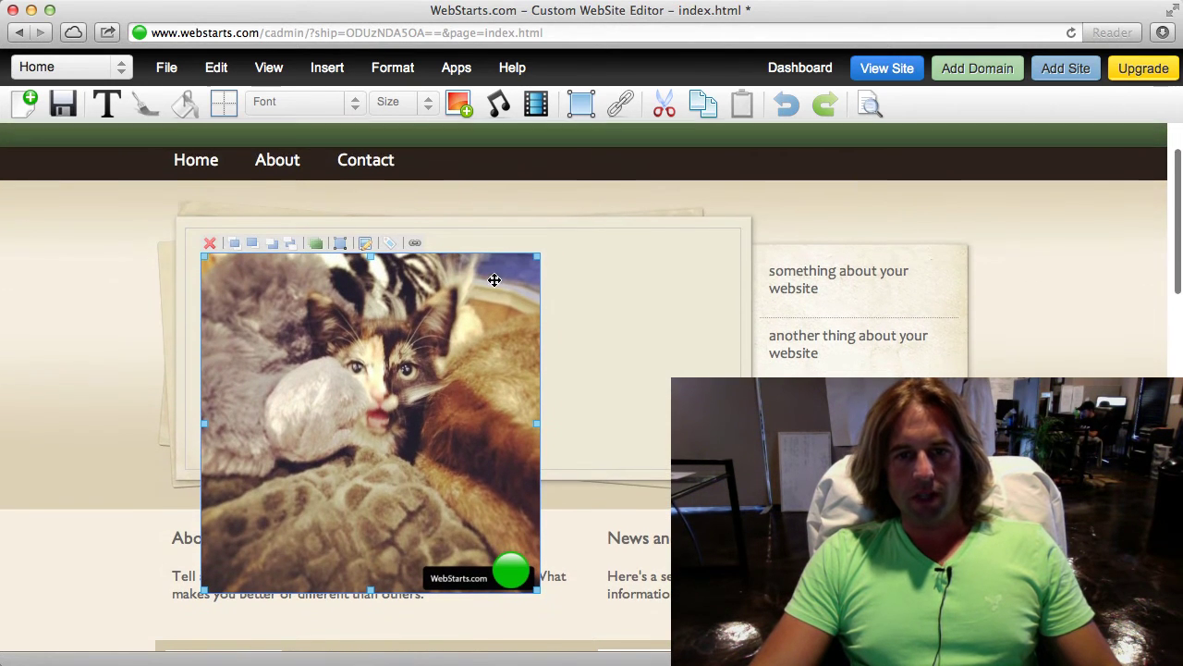
left_click_drag(539, 254, 457, 333)
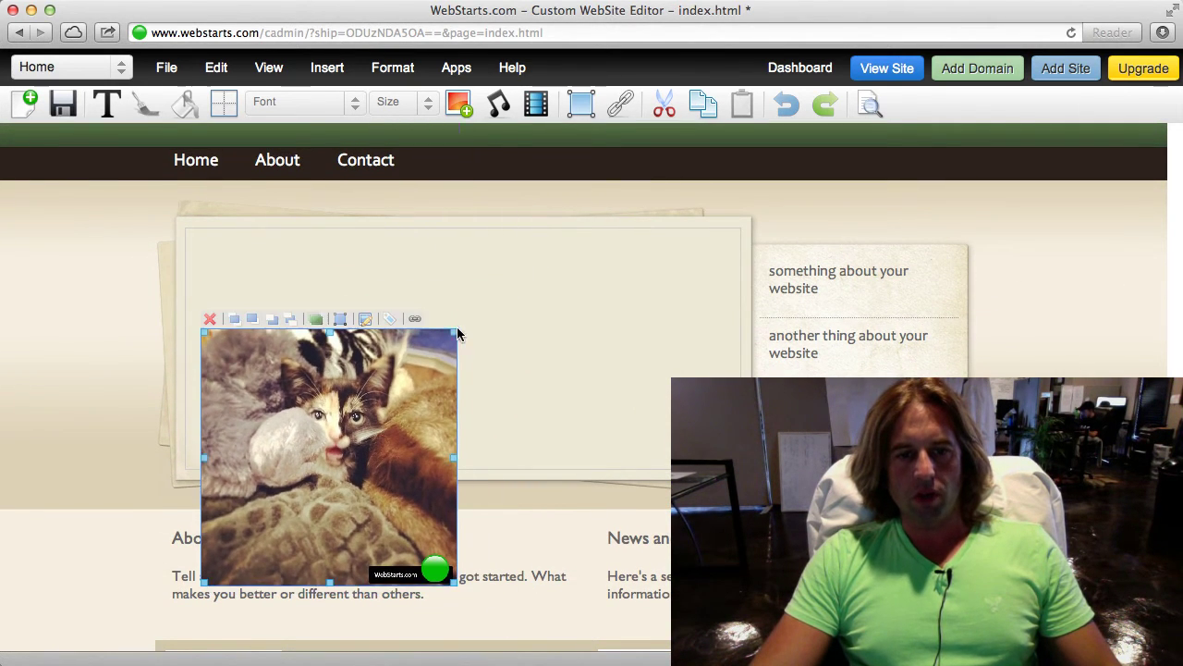
left_click_drag(395, 379, 379, 278)
mouse_move(438, 481)
left_mouse_down()
mouse_move(416, 449)
mouse_move(426, 463)
left_mouse_up()
- Save the homepage with the resized kitten photo in the frame
left_click(515, 434)
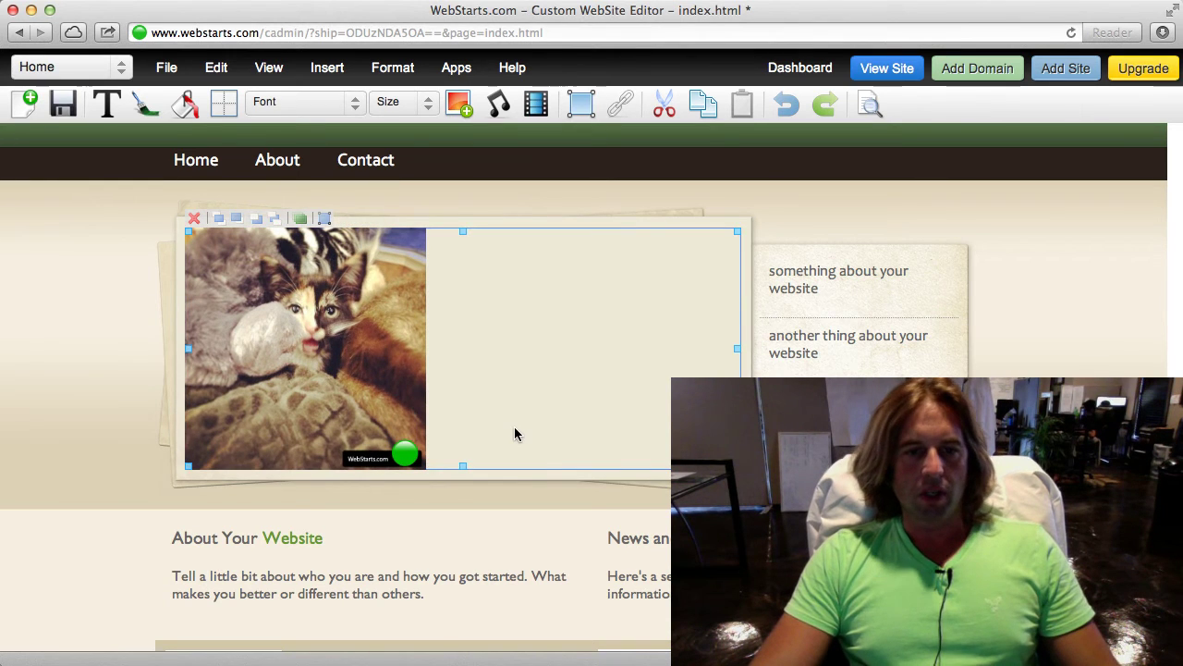
left_click(80, 365)
left_click(62, 103)
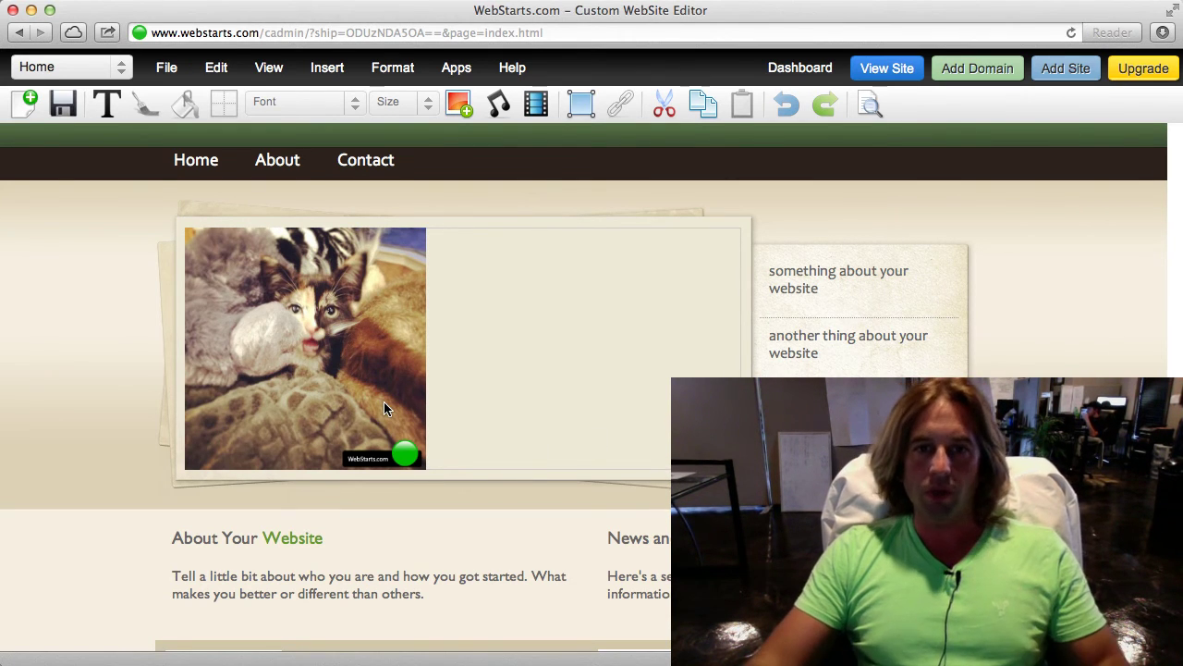
- Select the kitten photo and its content box to verify placement, then deselect
left_click(394, 368)
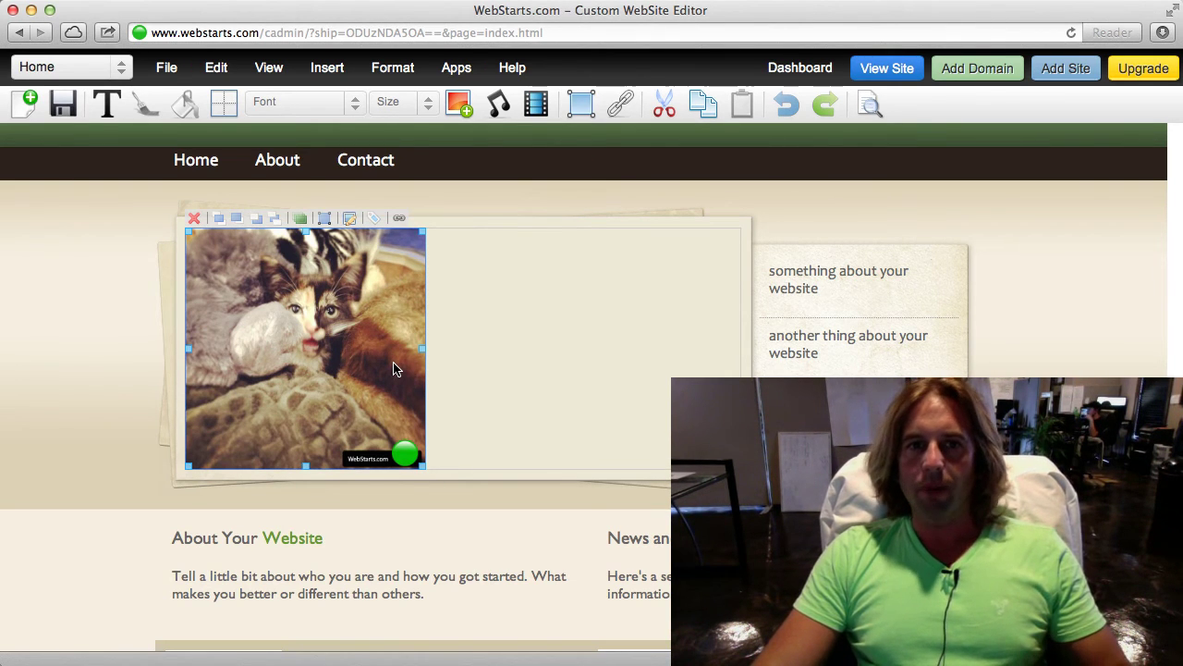
left_click(558, 313)
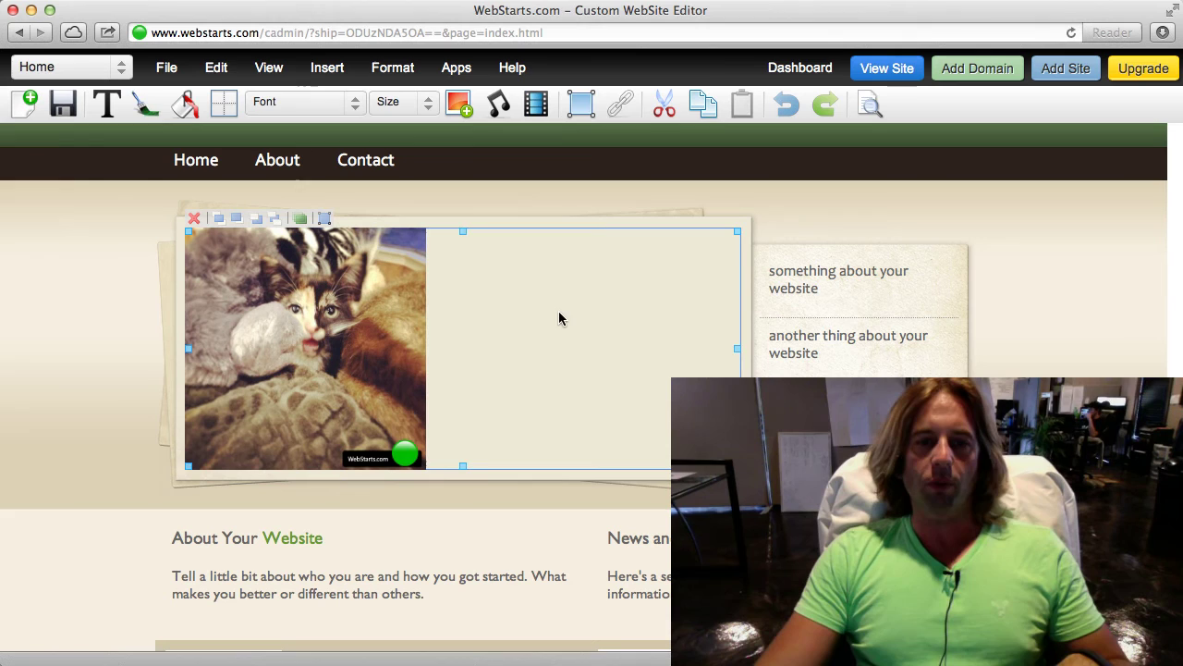
left_click(1072, 290)
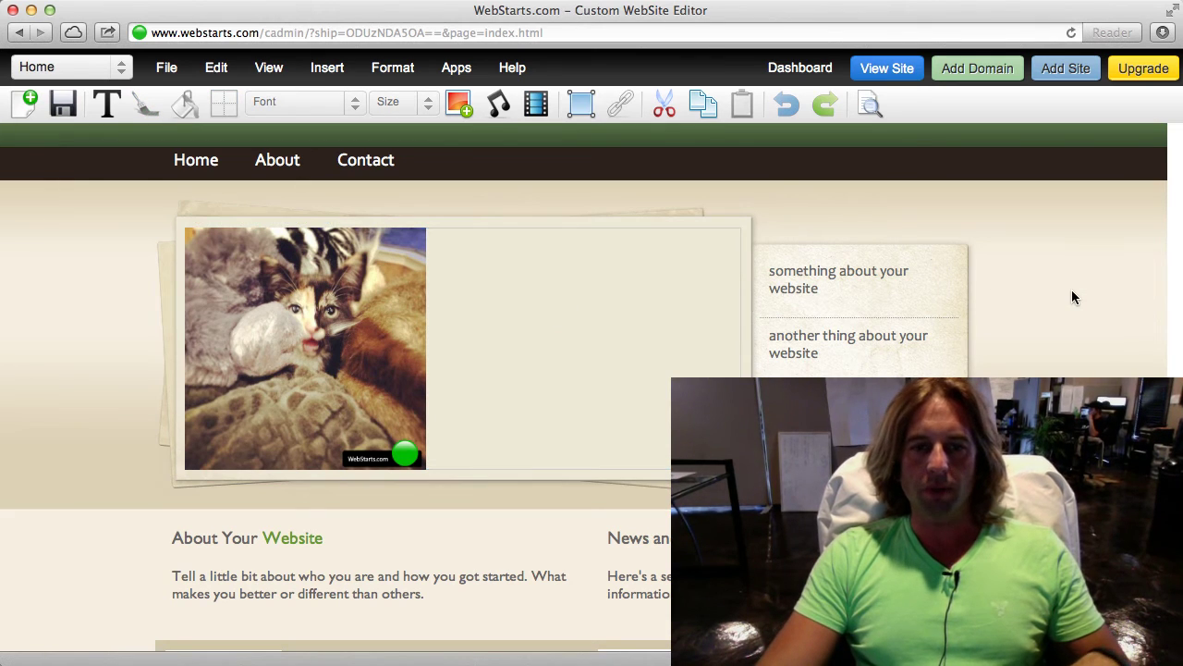
left_click(372, 363)
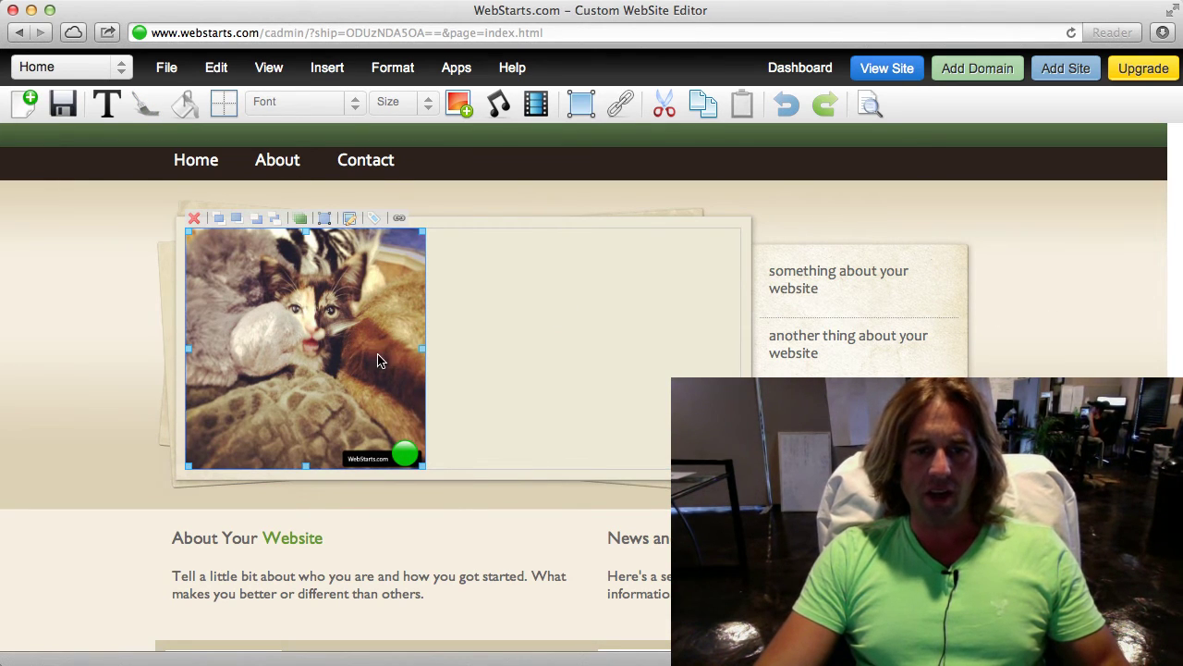
left_click(1109, 291)
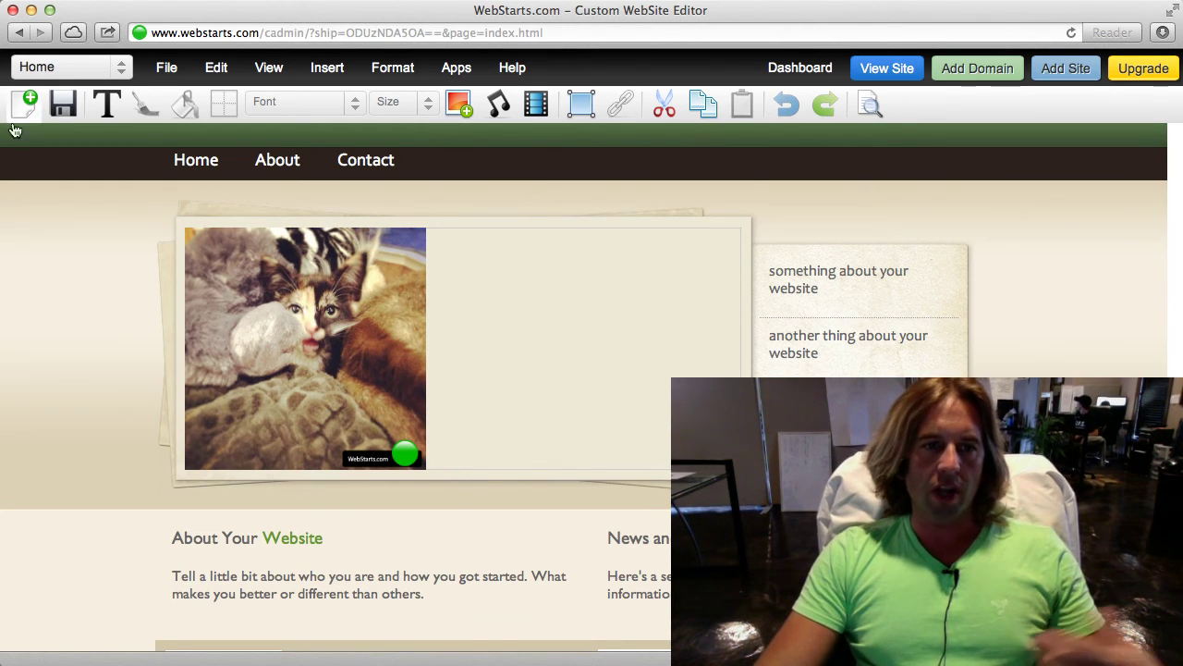
- Save once more and open the published homepage in a new browser tab
left_click(63, 103)
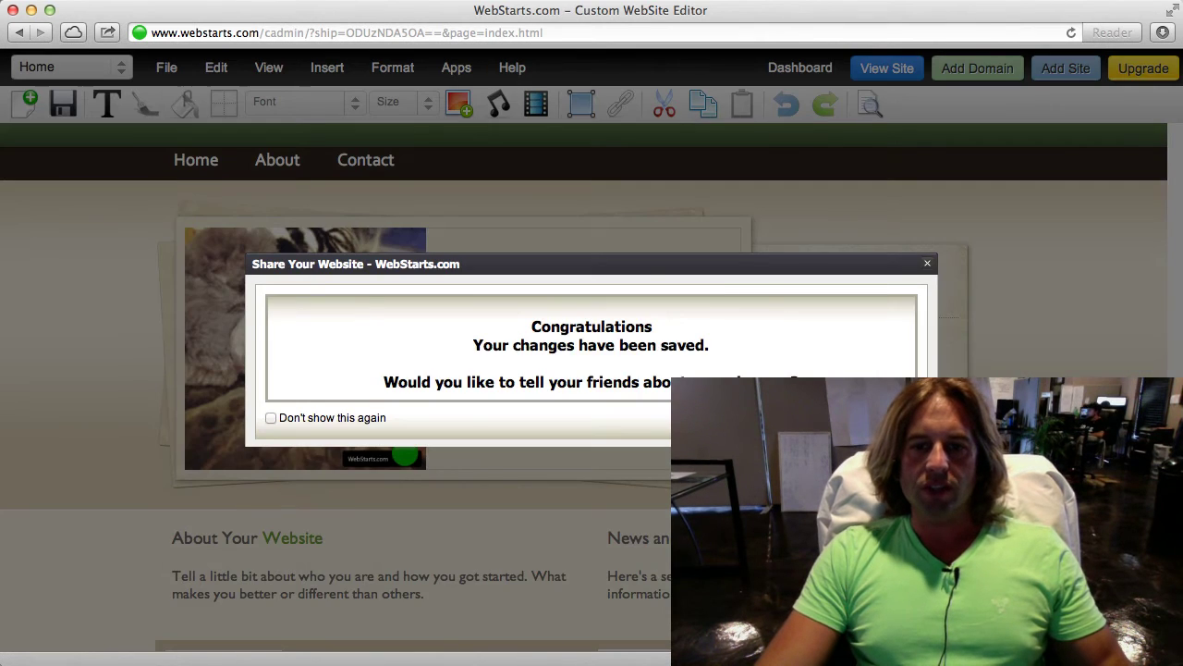
left_click(927, 264)
left_click(905, 68)
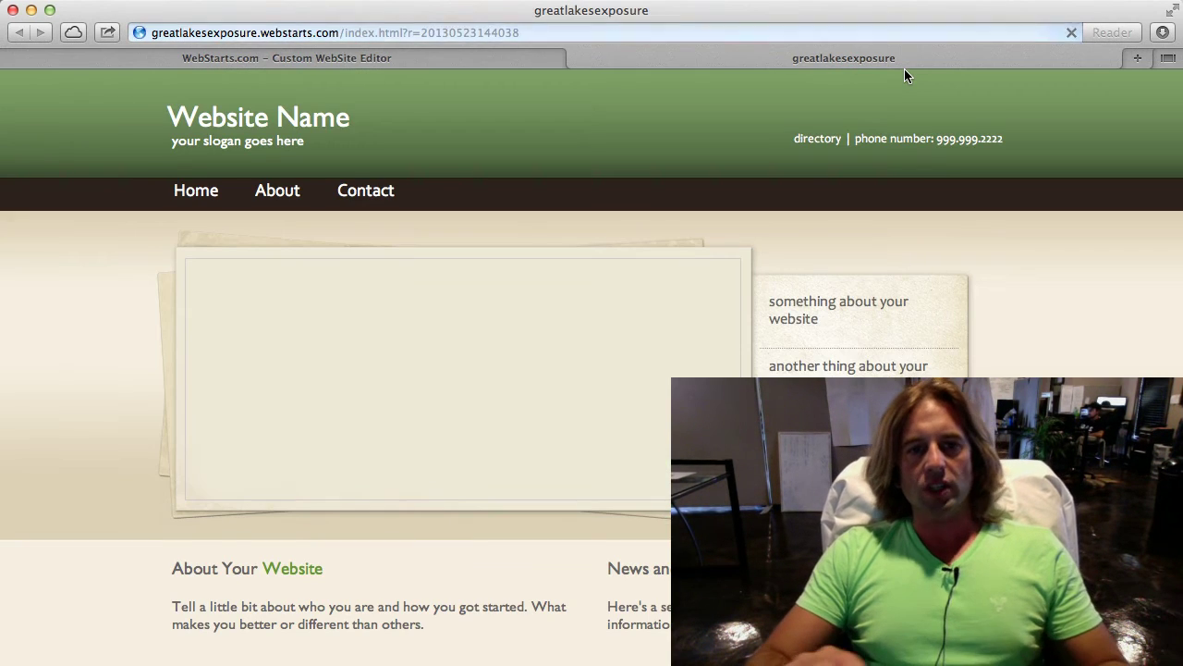